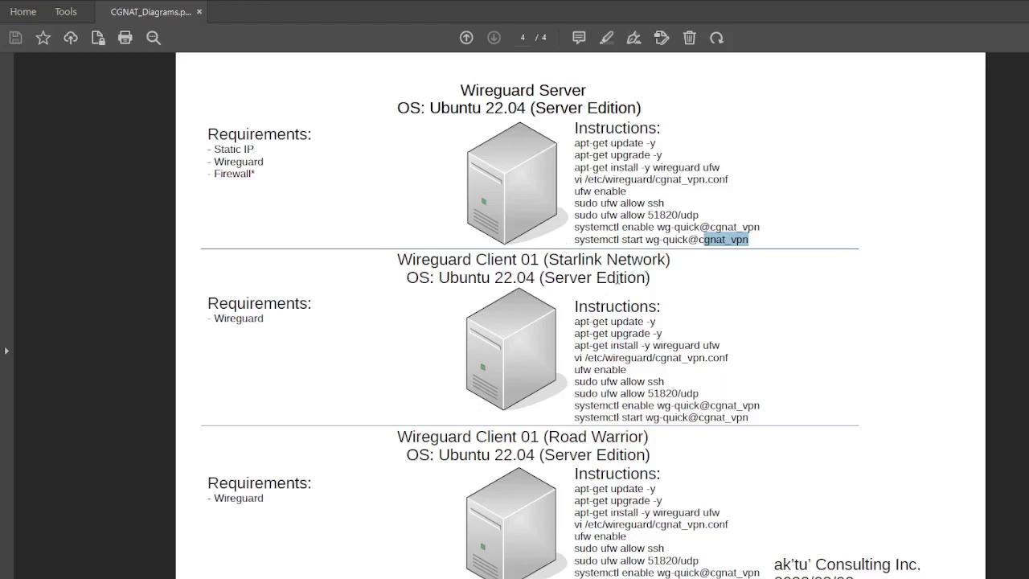
# Step: Highlight the client and Road Warrior command lines, then return to the page 1 CGNAT diagram
pyautogui.click(585, 335)
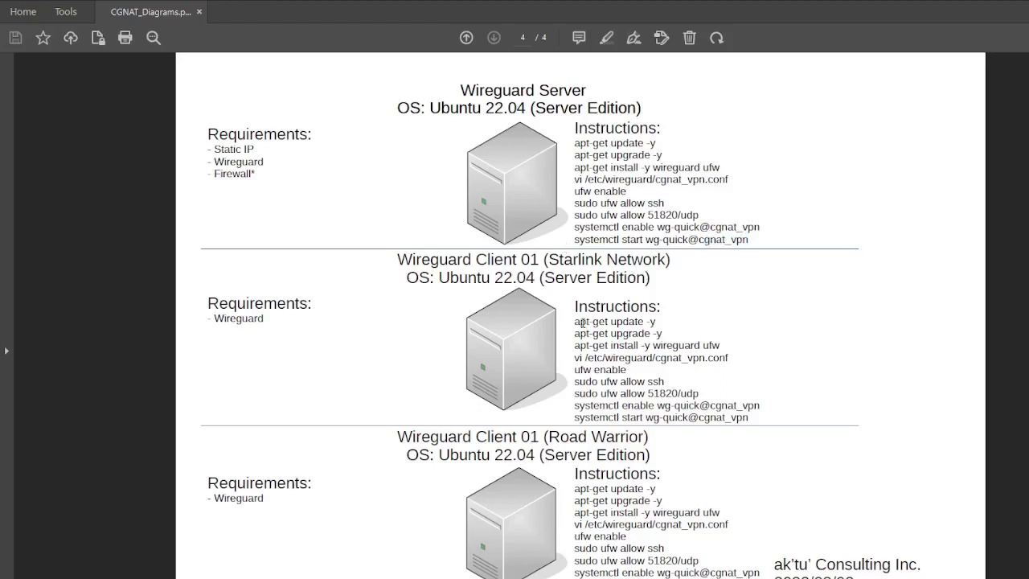
pyautogui.moveTo(575, 321); pyautogui.dragTo(631, 394)
pyautogui.click(700, 410)
pyautogui.click(632, 394)
pyautogui.moveTo(576, 561); pyautogui.dragTo(739, 562)
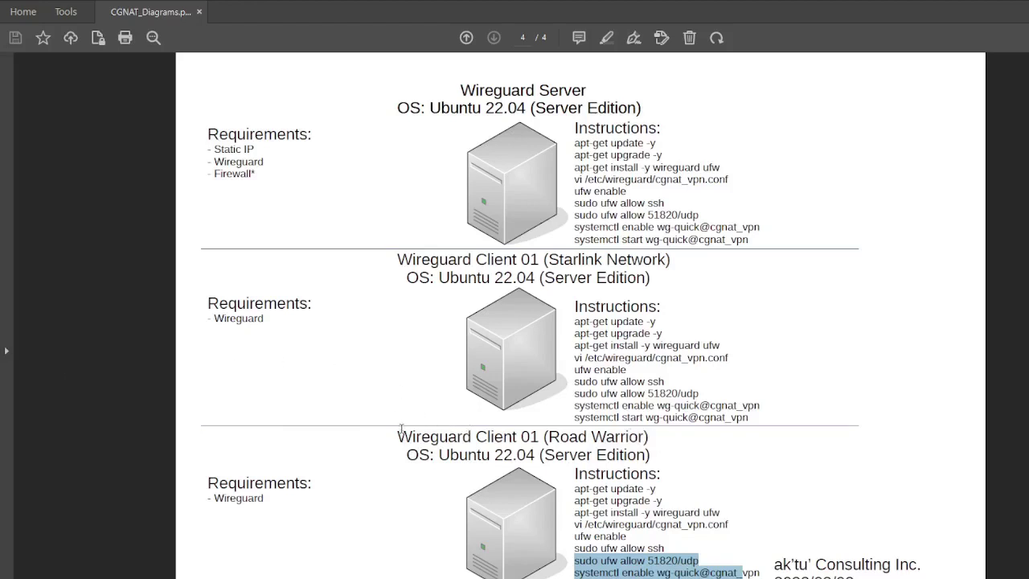
pyautogui.press('Home')
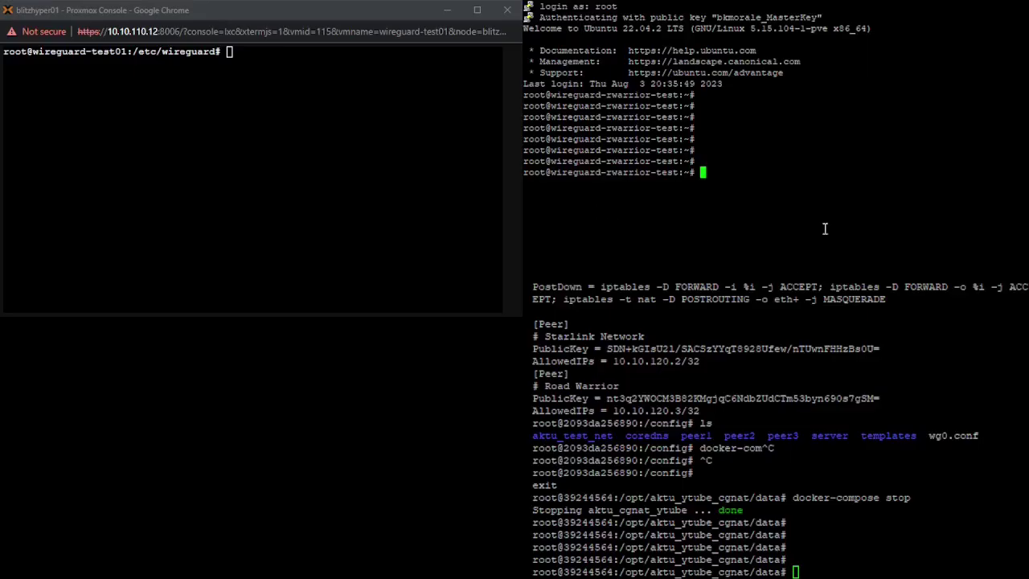
# Step: Show wg status, print cgnat_vpn.conf, and highlight its PersistentKeepalive = 25 line
pyautogui.write('wg')
pyautogui.press('Return')
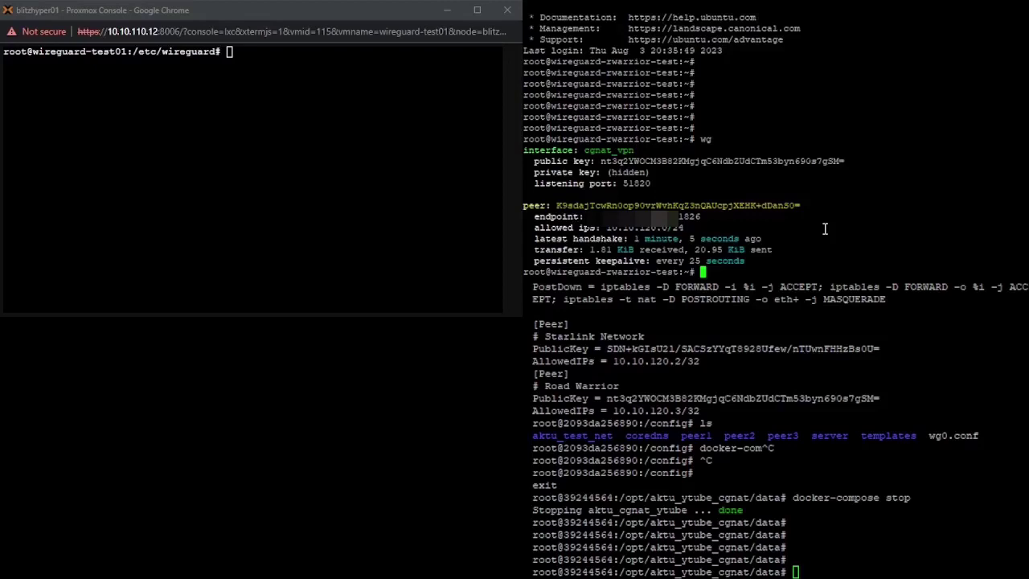
pyautogui.write('cat c')
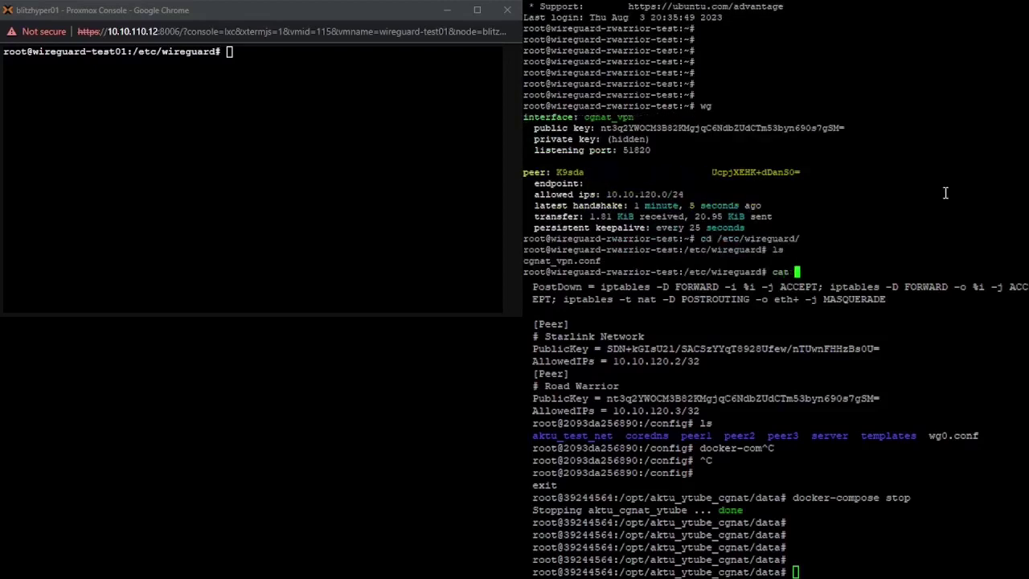
pyautogui.press('Tab')
pyautogui.press('Return')
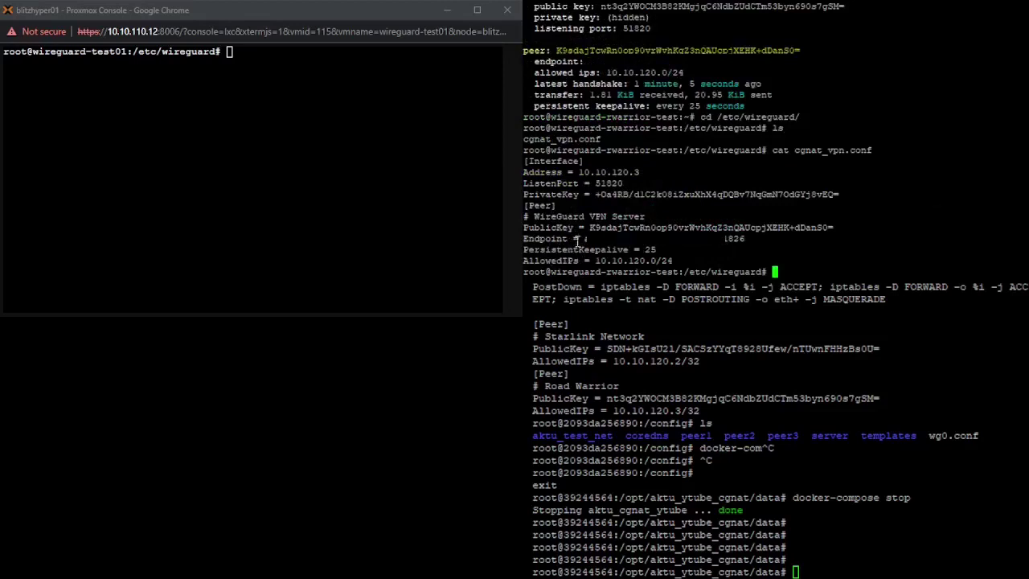
pyautogui.tripleClick(655, 249)
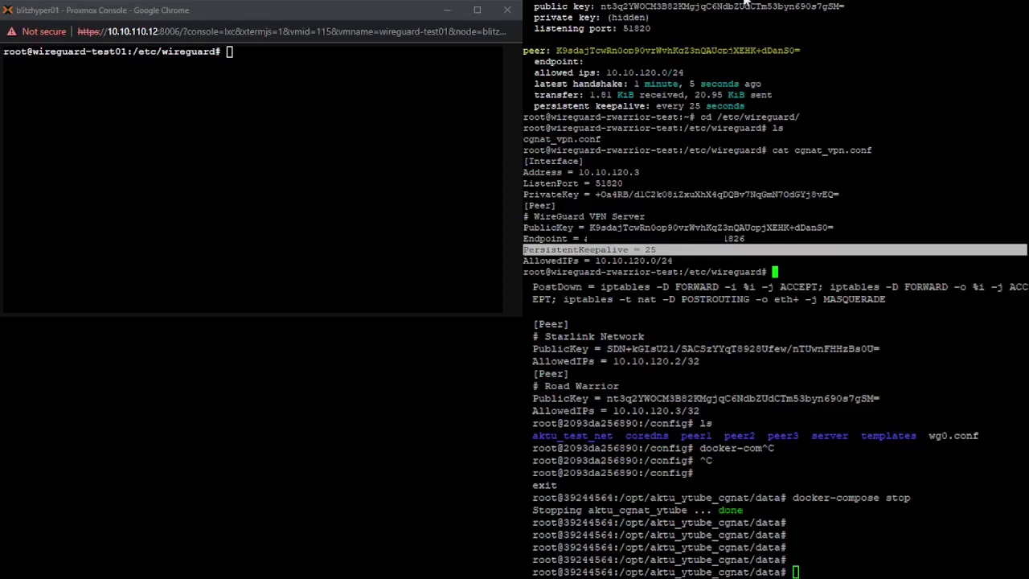
# Step: Stop wg-quick@cgnat_vpn on the client and ping 10.10.120.3 from the server console
pyautogui.click(790, 87)
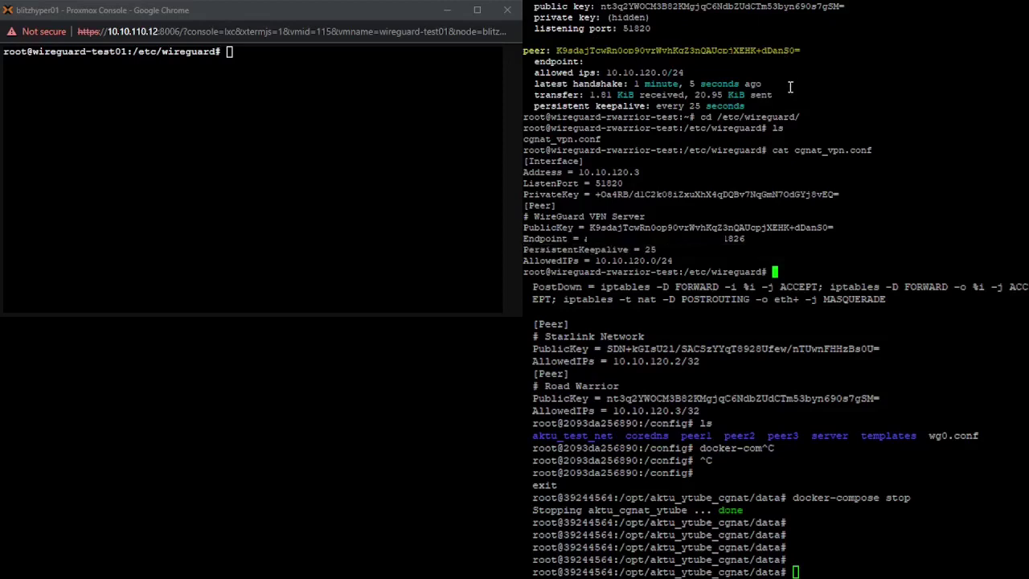
pyautogui.write('systemctl stop wg-quick')
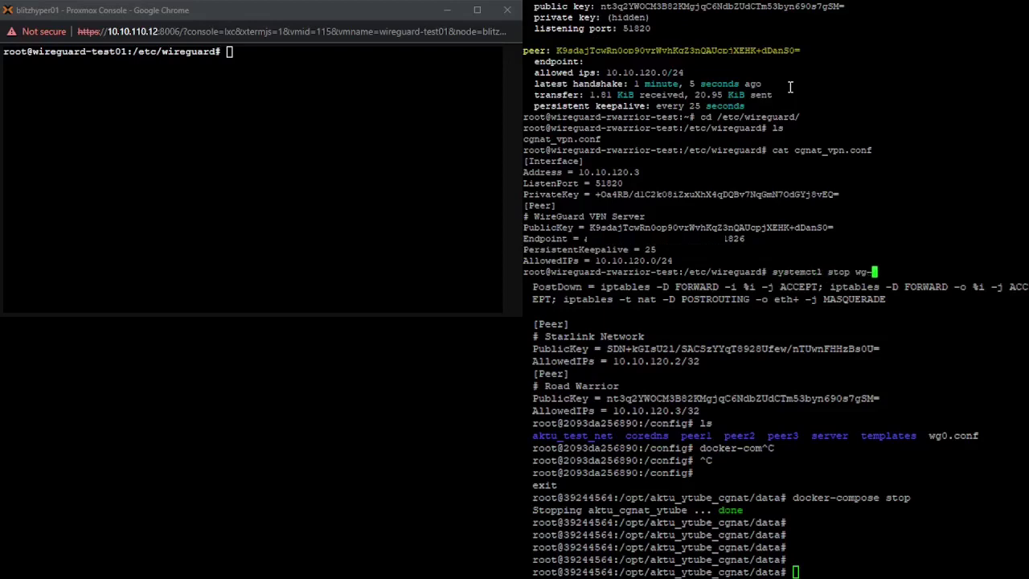
pyautogui.write('@^C')
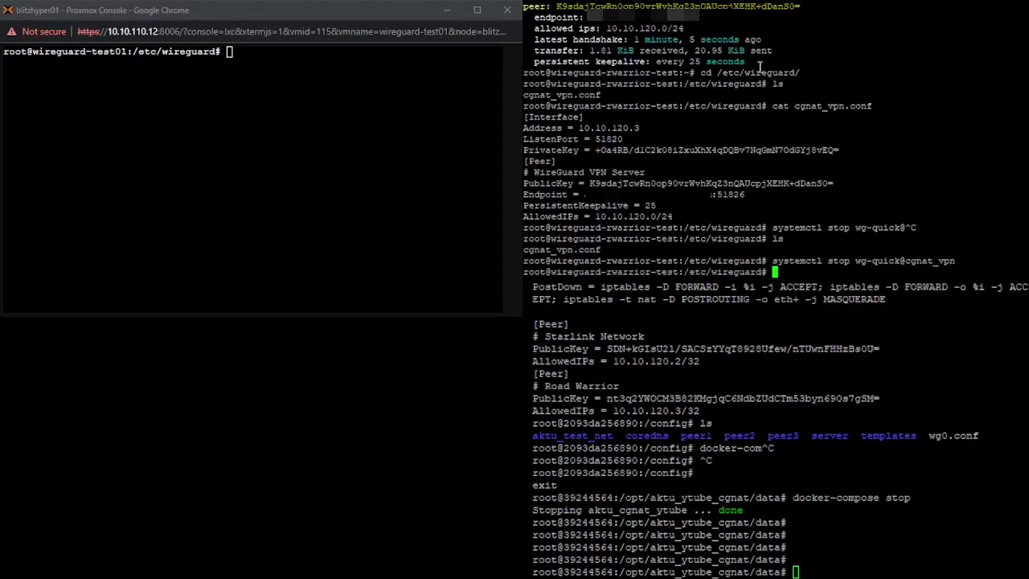
pyautogui.click(249, 165)
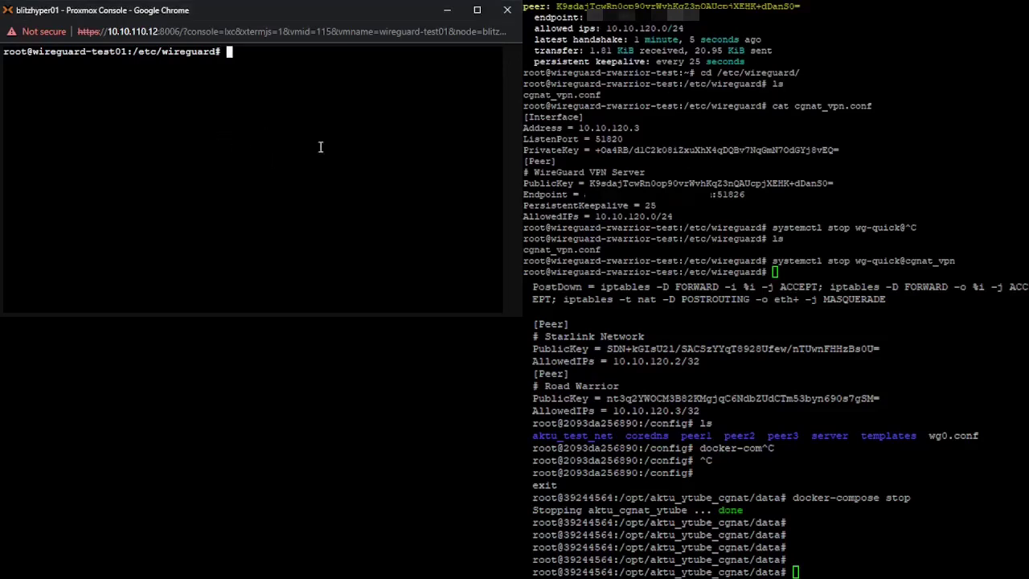
pyautogui.write('ping 10.10.120.')
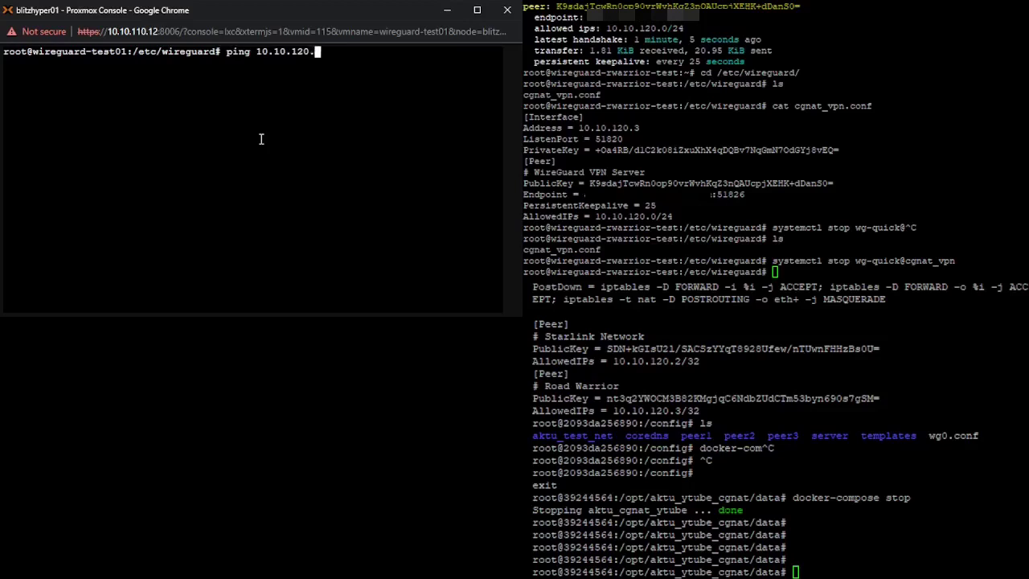
pyautogui.write('3')
pyautogui.press('Return')
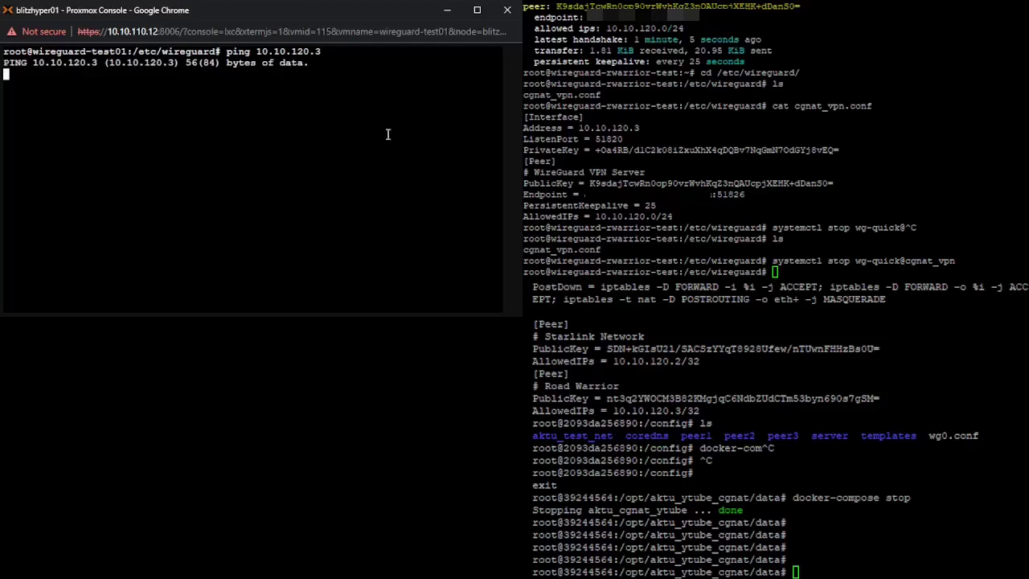
# Step: Start wg-quick@cgnat_vpn again on the client by editing the recalled stop command
pyautogui.click(741, 162)
pyautogui.press('Up')
pyautogui.press('Down')
pyautogui.write('ls')
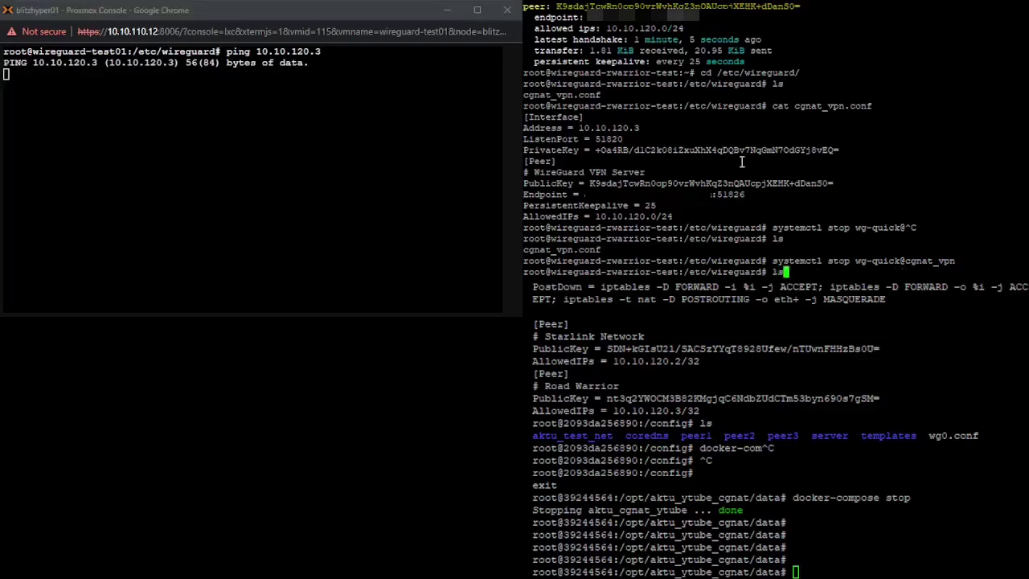
pyautogui.press('Up')
pyautogui.press('Left')
pyautogui.press('Left')
pyautogui.press('Left')
pyautogui.press('Left')
pyautogui.press('Left')
pyautogui.press('Left')
pyautogui.press('Left')
pyautogui.press('Left')
pyautogui.press('Left')
pyautogui.press('Left')
pyautogui.press('Left')
pyautogui.press('Left')
pyautogui.press('Left')
pyautogui.press('Left')
pyautogui.press('Left')
pyautogui.press('Left')
pyautogui.press('Left')
pyautogui.press('Left')
pyautogui.press('Left')
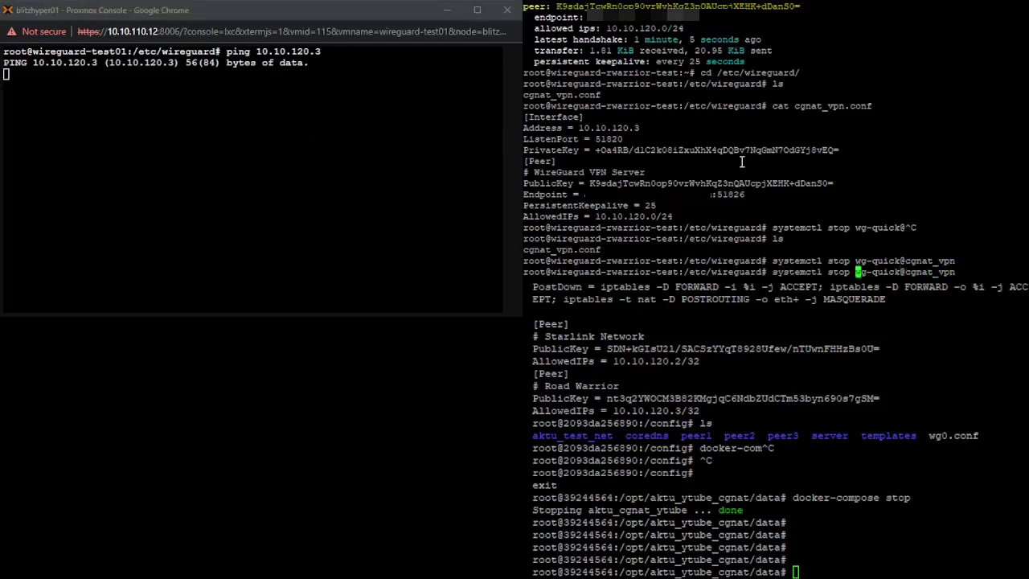
pyautogui.press('BackSpace')
pyautogui.press('BackSpace')
pyautogui.press('BackSpace')
pyautogui.press('BackSpace')
pyautogui.write('start')
pyautogui.press('Return')
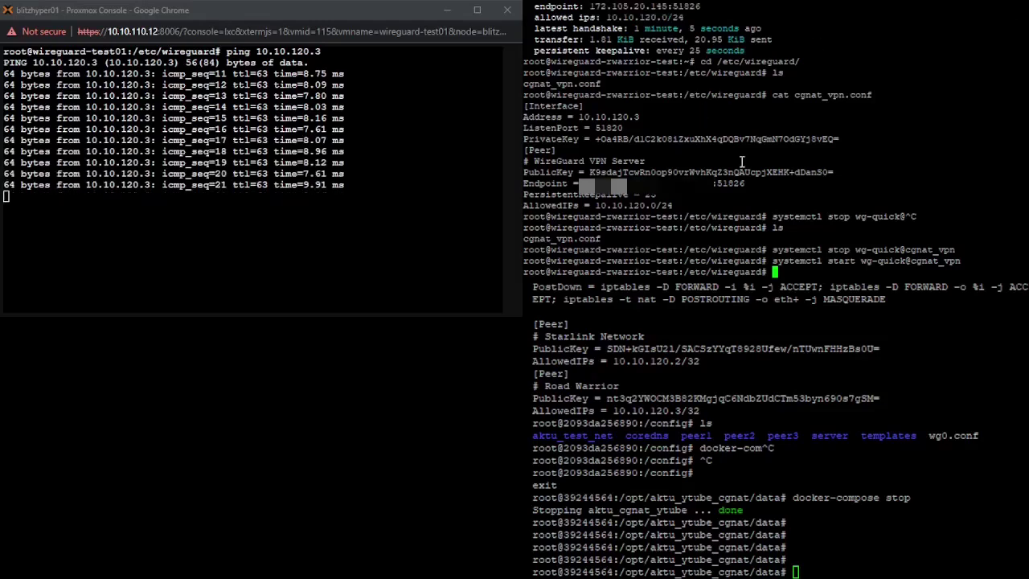
pyautogui.hotkey('ctrl', 'c')
pyautogui.hotkey('ctrl', 'c')
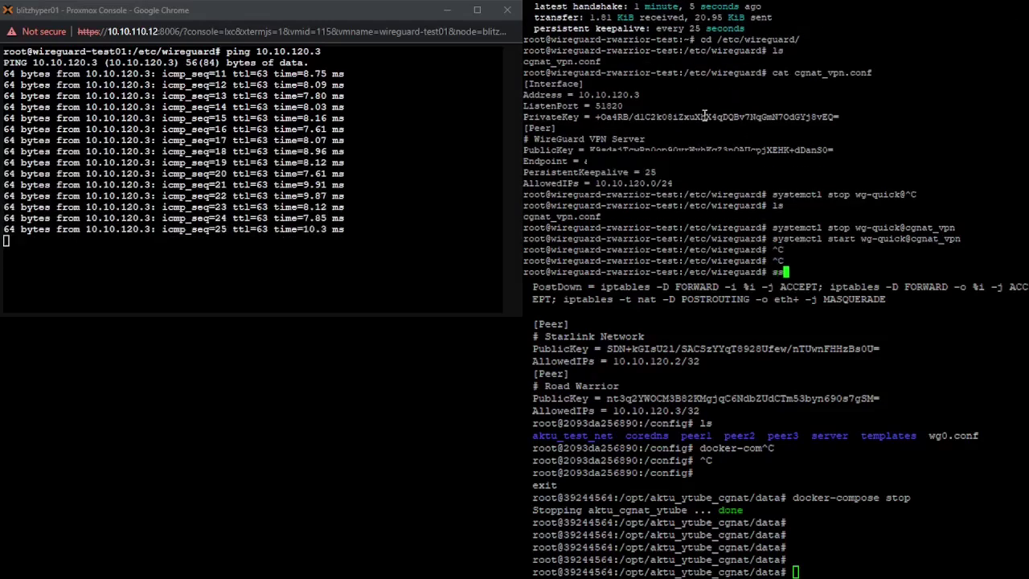
pyautogui.write('ssh ro')
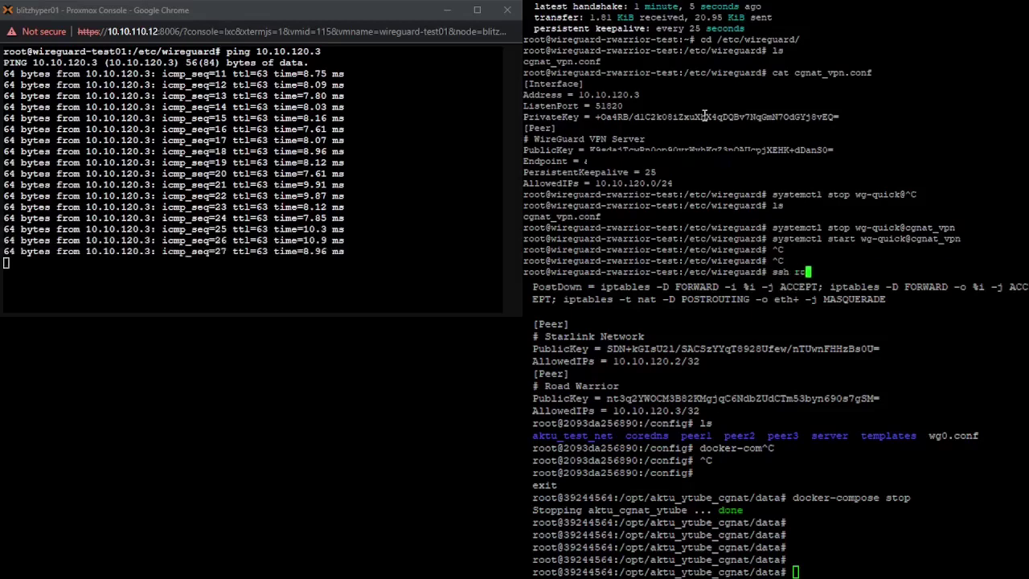
pyautogui.write('ot@10.00')
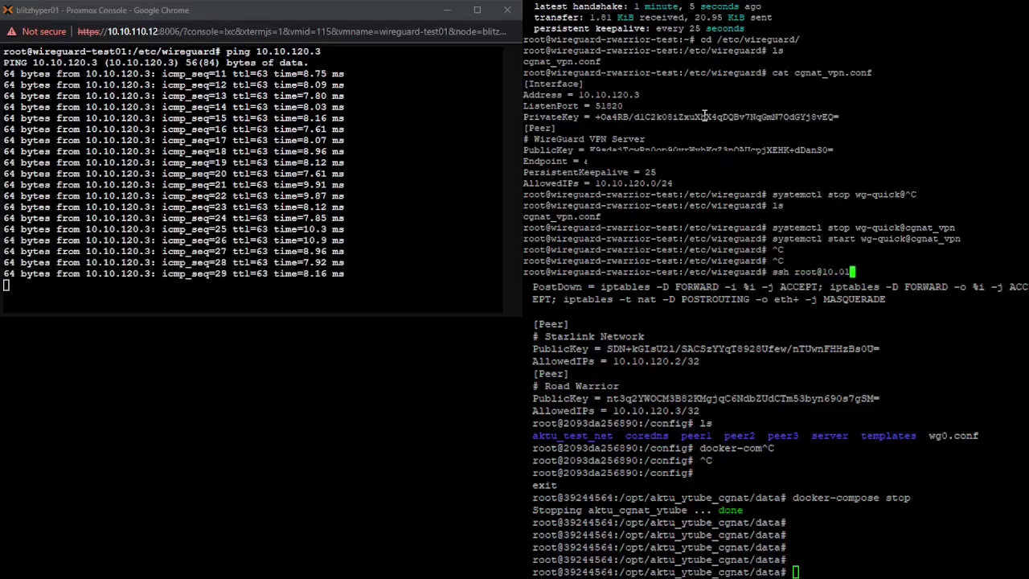
pyautogui.write('.120.2')
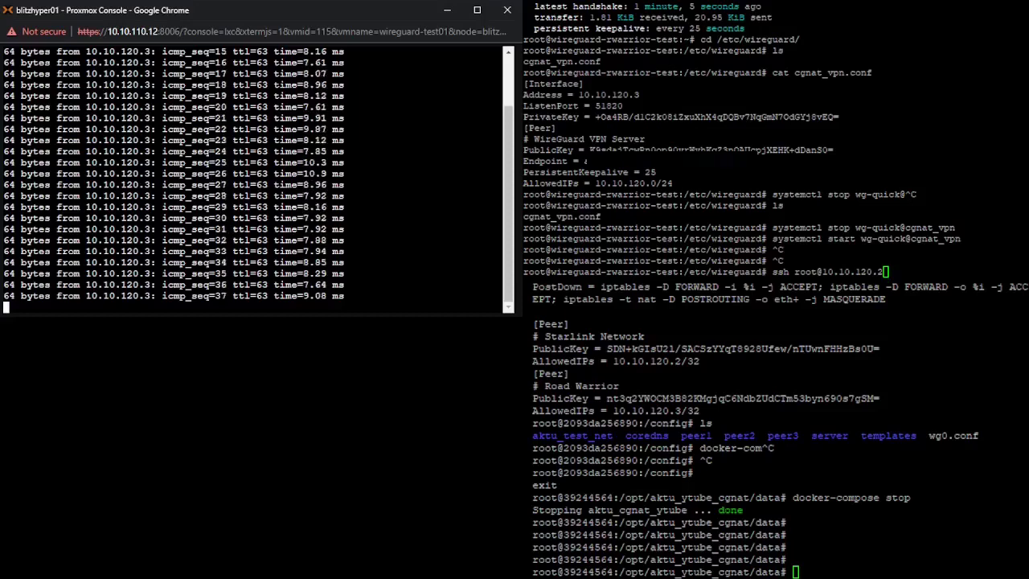
pyautogui.click(728, 165)
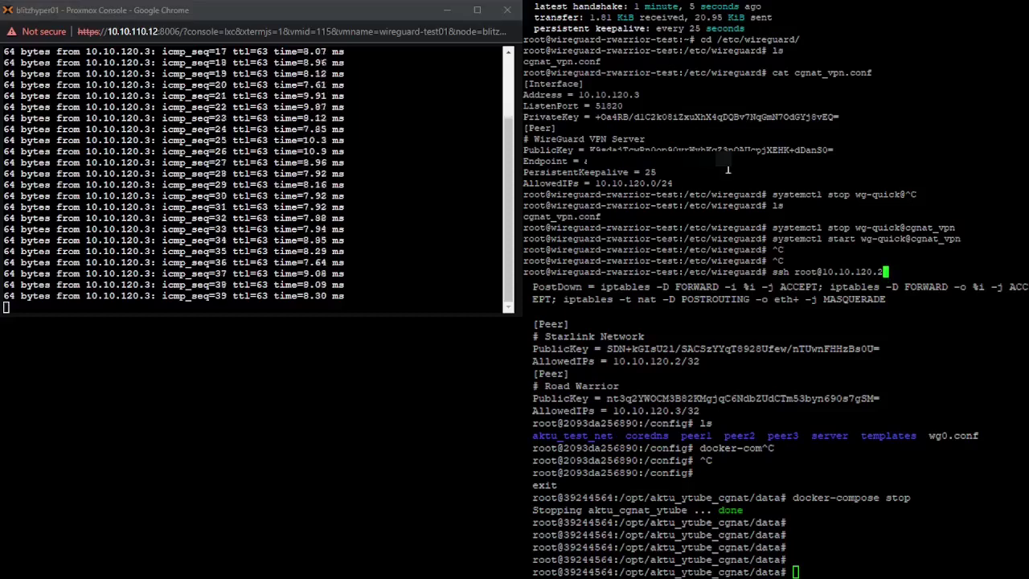
pyautogui.press('Return')
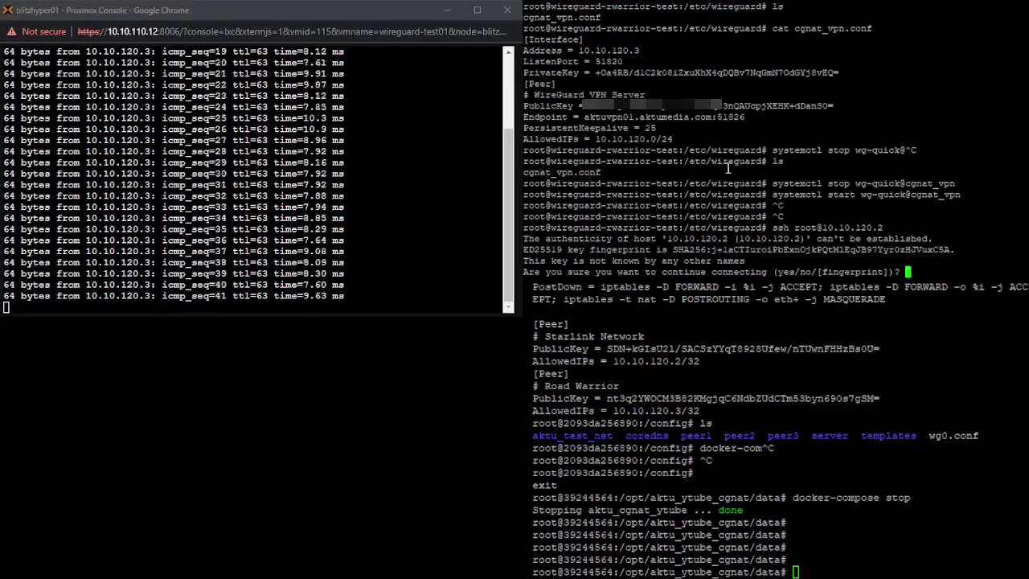
pyautogui.hotkey('ctrl', 'c')
pyautogui.click(283, 229)
pyautogui.hotkey('ctrl', 'c')
pyautogui.hotkey('ctrl', 'c')
pyautogui.hotkey('ctrl', 'c')
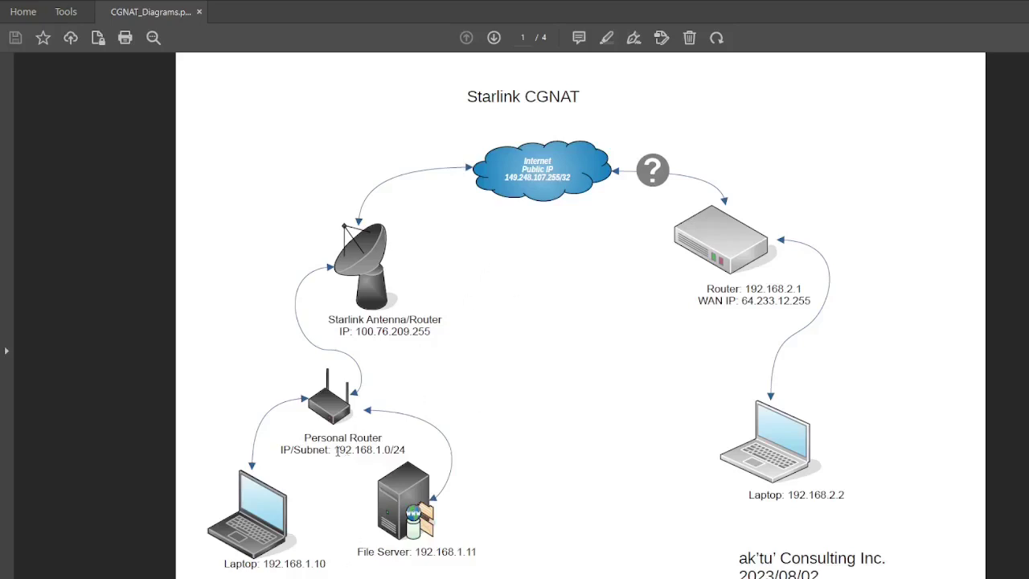
pyautogui.moveTo(337, 449); pyautogui.dragTo(387, 450)
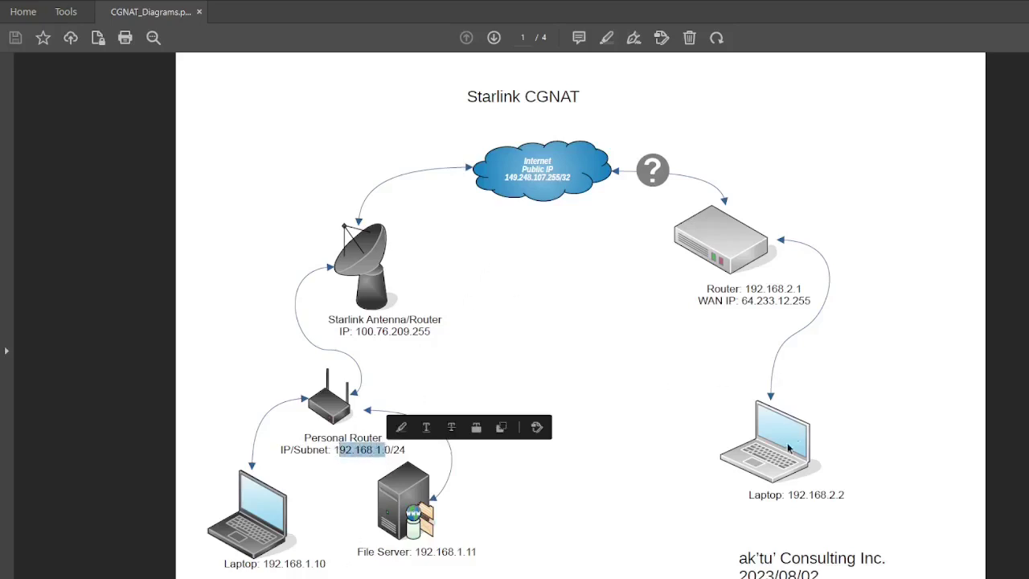
pyautogui.click(384, 449)
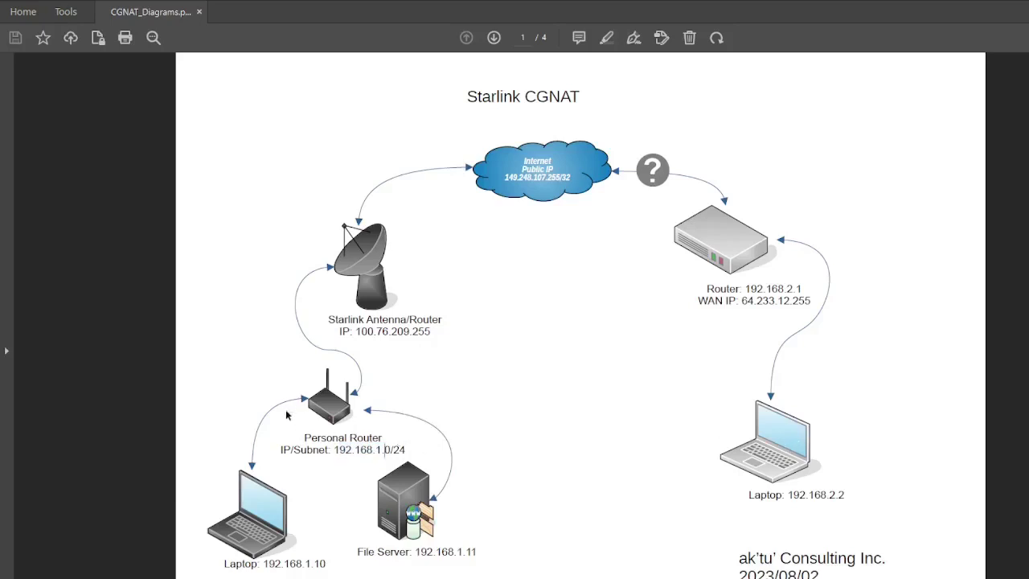